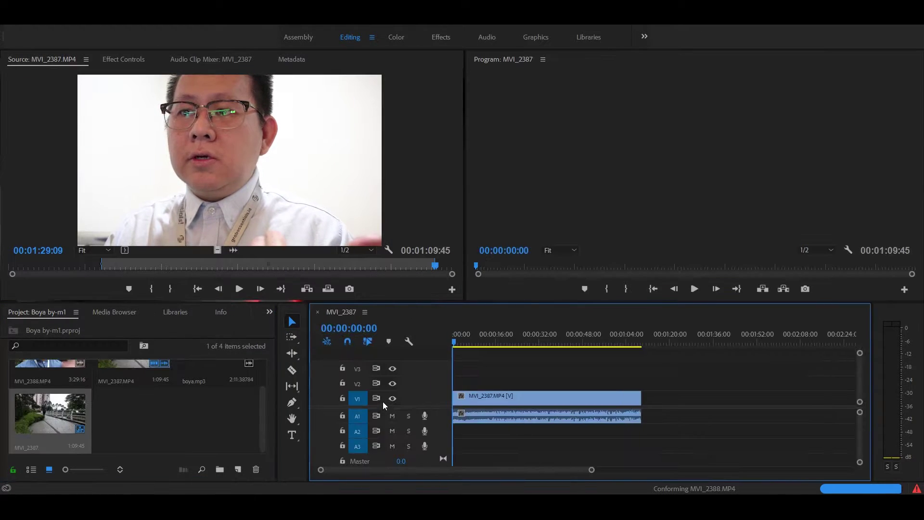
Place boya.mp3 on audio track A2 and move the MVI_2387.MP4 clip to start at about 43 seconds
{"action": "scroll", "coordinate": [171, 429], "scroll_direction": "up", "scroll_amount": 2}
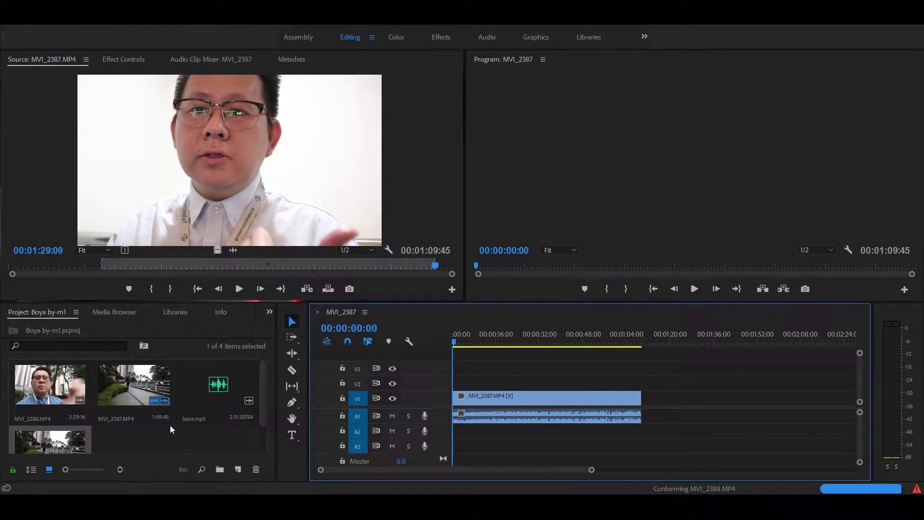
{"action": "left_click", "coordinate": [221, 389]}
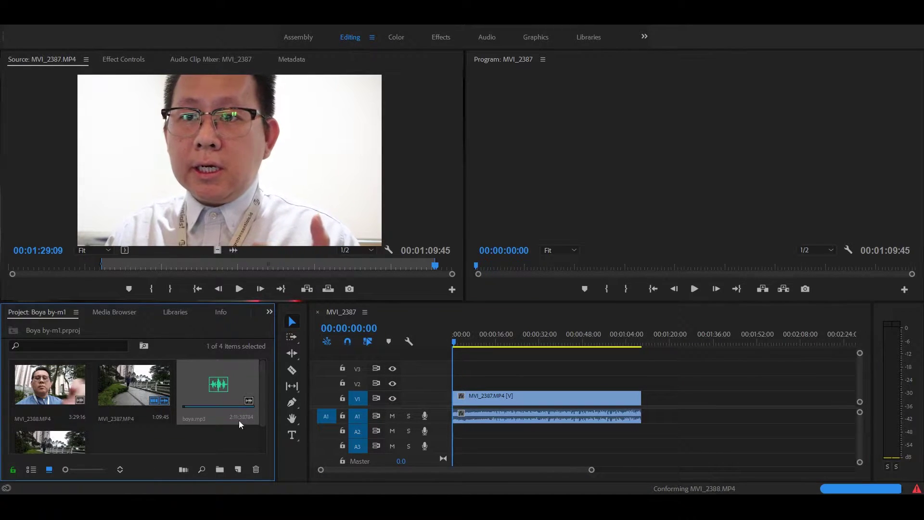
{"action": "left_click_drag", "start_coordinate": [209, 391], "coordinate": [489, 431]}
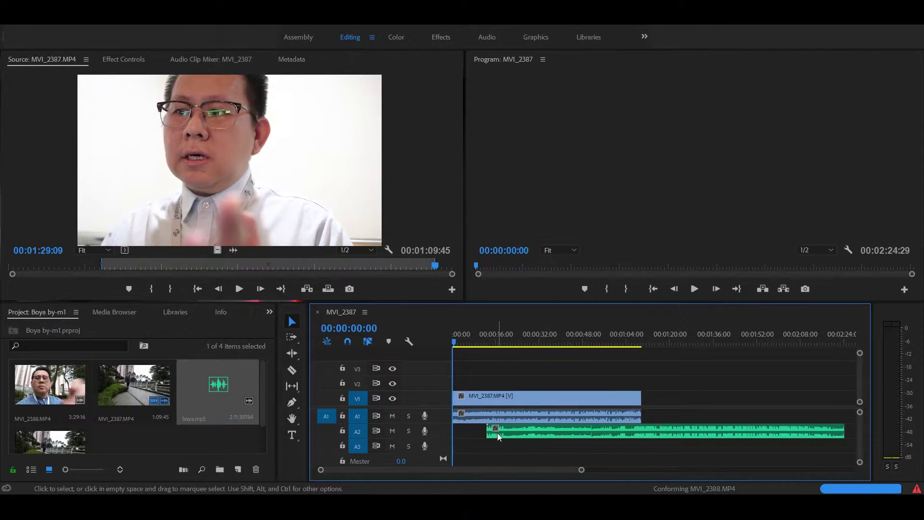
{"action": "left_click", "coordinate": [550, 397]}
{"action": "left_click_drag", "start_coordinate": [549, 397], "coordinate": [669, 396]}
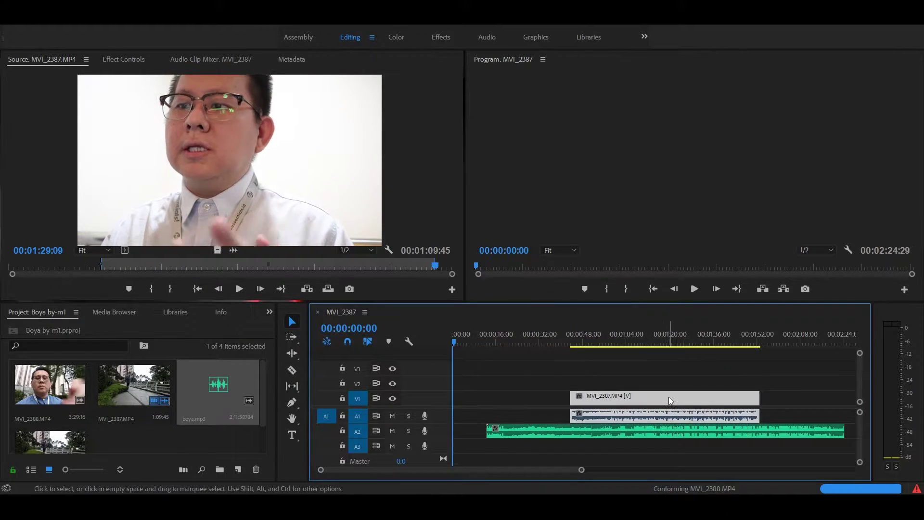
Synchronize the MVI_2387.MP4 clip and the boya.mp3 clip by audio, using track channel 2
{"action": "left_click", "coordinate": [592, 427], "text": "shift"}
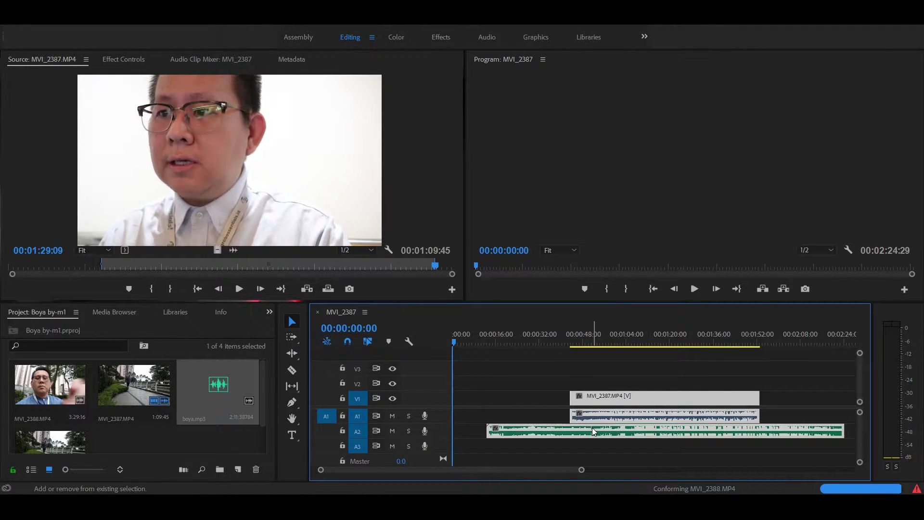
{"action": "left_click", "coordinate": [671, 407]}
{"action": "left_click", "coordinate": [672, 400]}
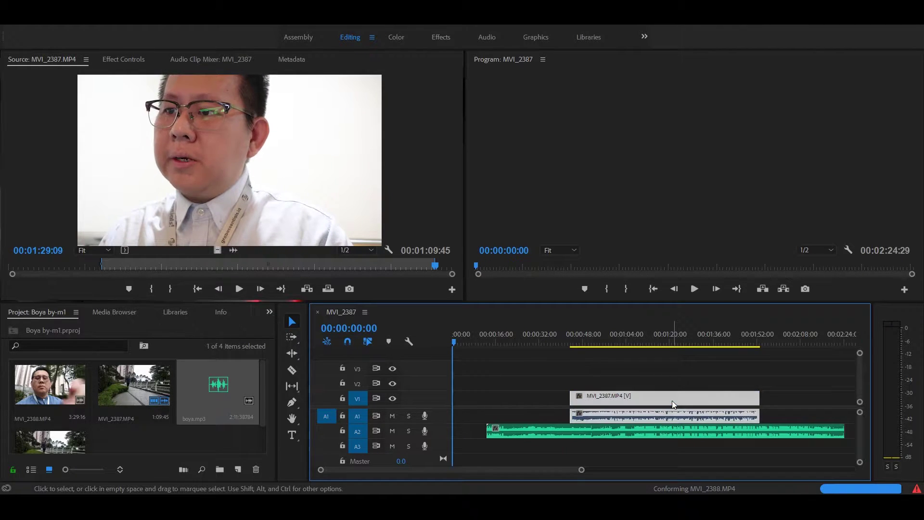
{"action": "left_click", "coordinate": [637, 426], "text": "shift"}
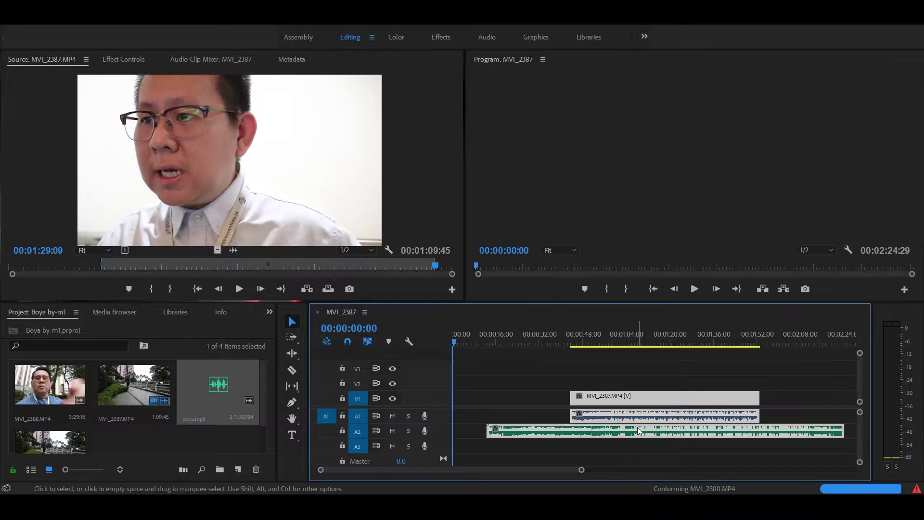
{"action": "right_click", "coordinate": [637, 426]}
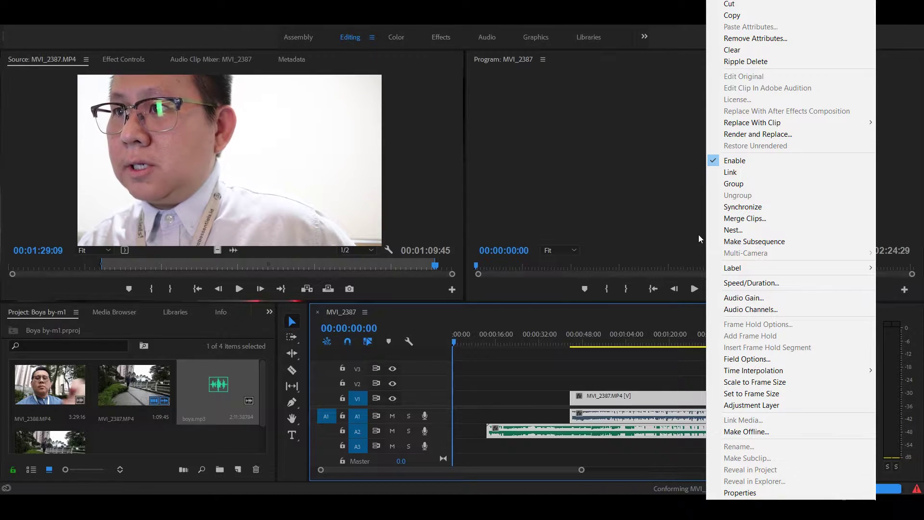
{"action": "left_click", "coordinate": [698, 206]}
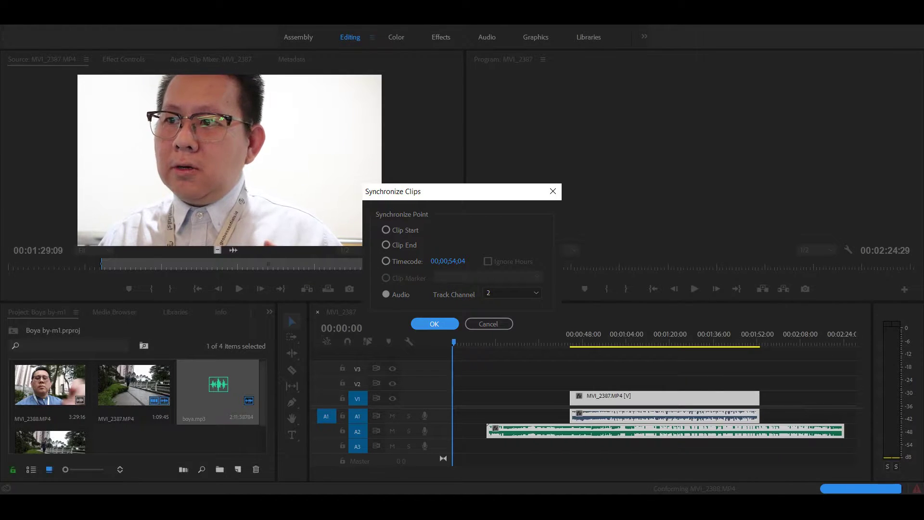
{"action": "left_click", "coordinate": [435, 324]}
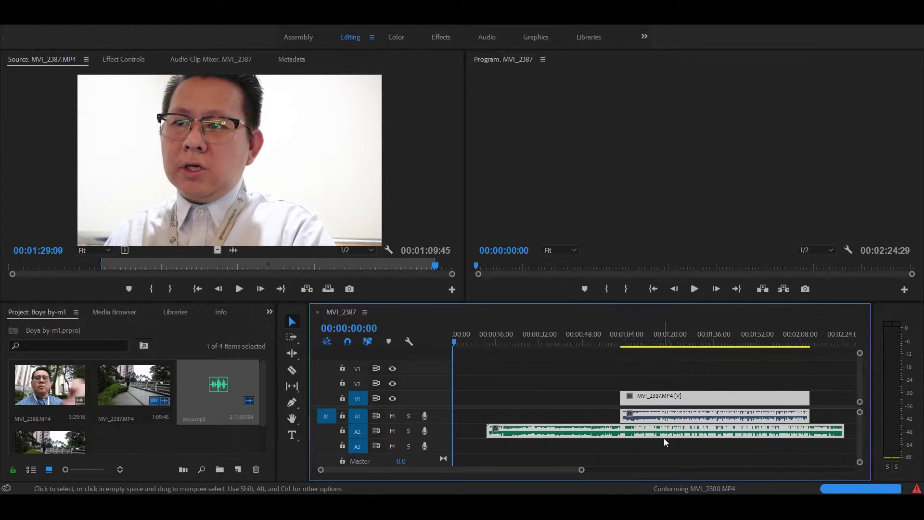
Enlarge the audio tracks and examine how the camera and boya.mp3 waveforms line up
{"action": "mouse_move", "coordinate": [550, 467]}
{"action": "left_mouse_down"}
{"action": "mouse_move", "coordinate": [565, 469]}
{"action": "mouse_move", "coordinate": [555, 468]}
{"action": "left_mouse_up"}
{"action": "mouse_move", "coordinate": [445, 439]}
{"action": "left_mouse_down"}
{"action": "mouse_move", "coordinate": [445, 453]}
{"action": "mouse_move", "coordinate": [444, 438]}
{"action": "left_mouse_up"}
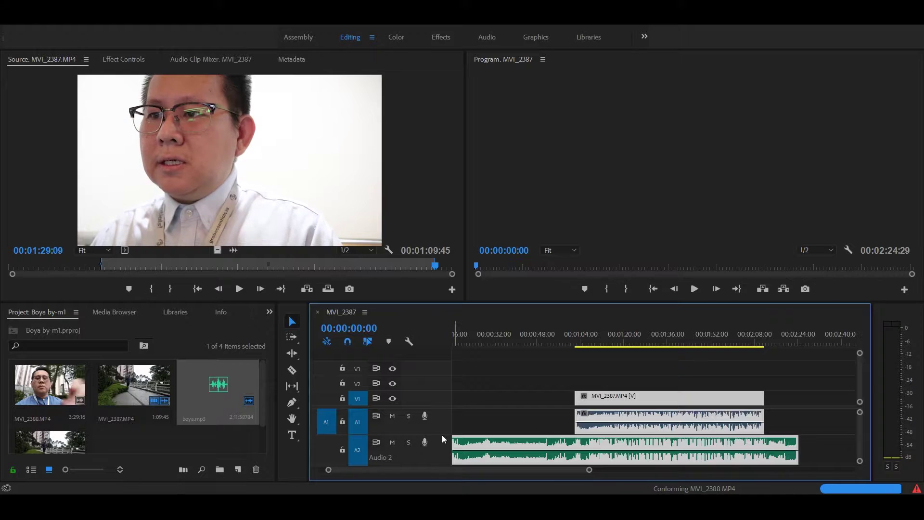
{"action": "key", "text": "z"}
{"action": "left_click", "coordinate": [655, 436]}
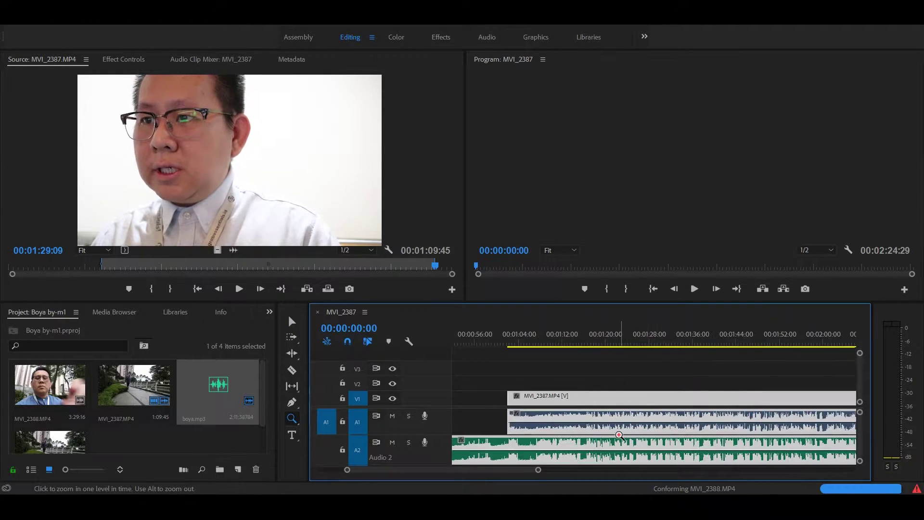
{"action": "left_click", "coordinate": [620, 435]}
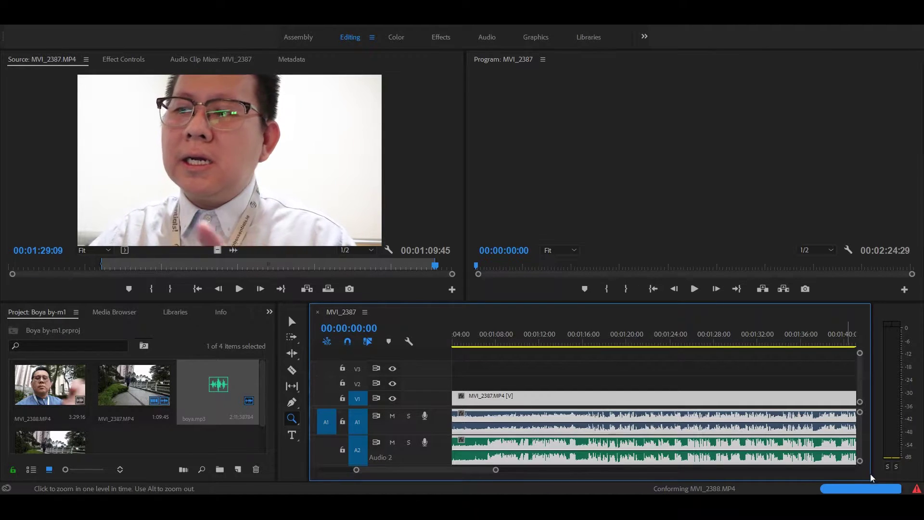
{"action": "left_click", "coordinate": [553, 426], "text": "alt"}
{"action": "left_click", "coordinate": [601, 419], "text": "alt"}
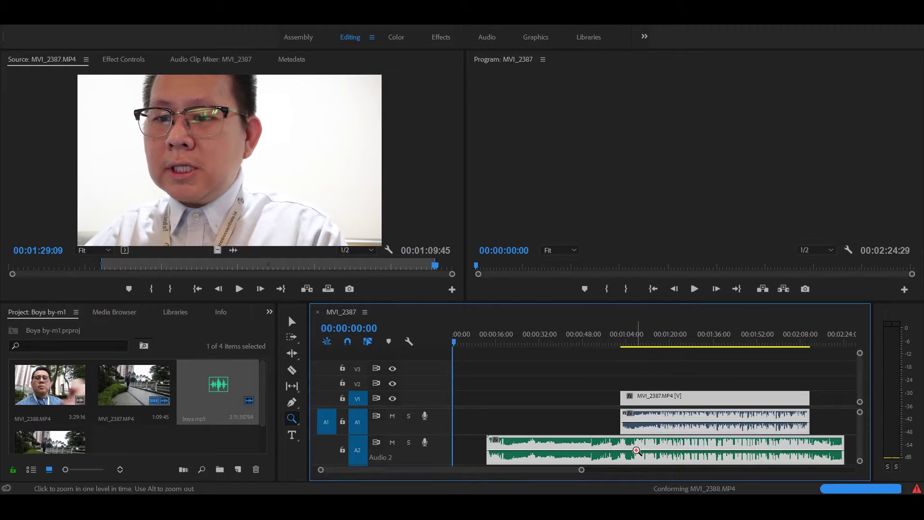
Cut boya.mp3 at the start and end of the video clip and delete the excess audio on both sides
{"action": "key", "text": "c"}
{"action": "left_click", "coordinate": [621, 442]}
{"action": "left_click", "coordinate": [810, 442]}
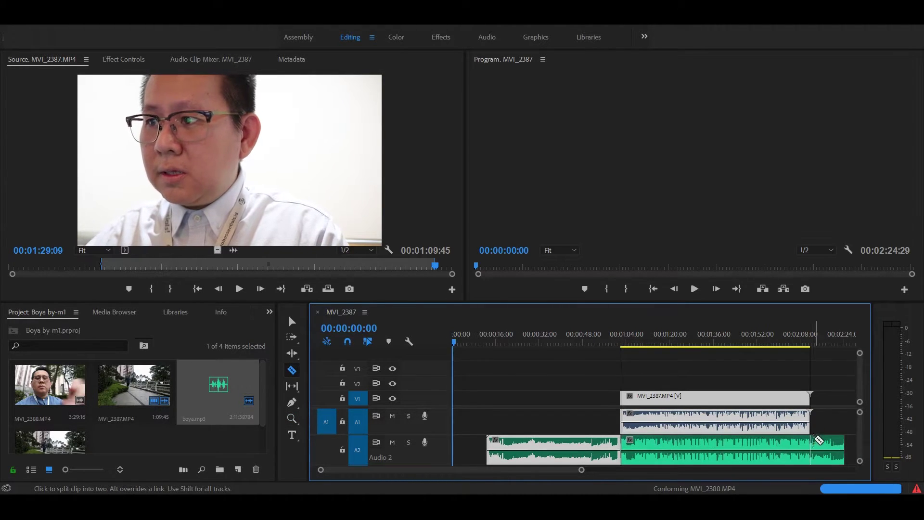
{"action": "key", "text": "v"}
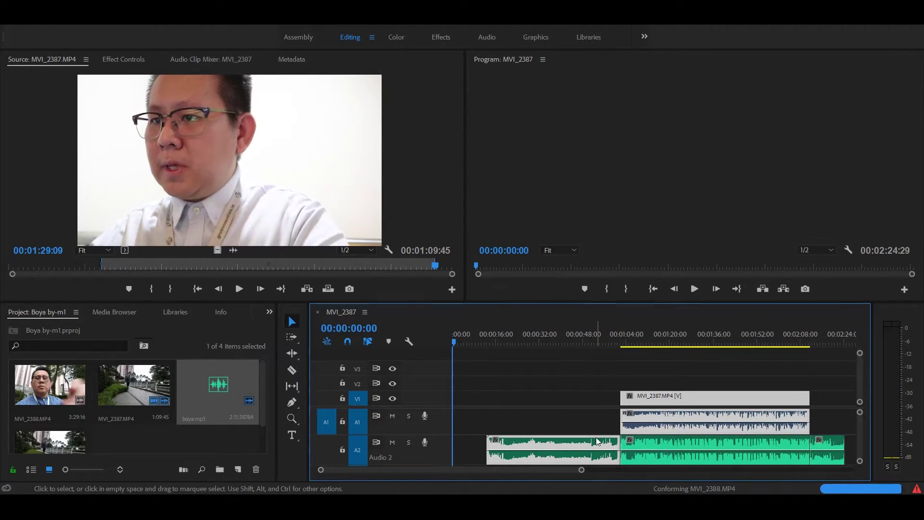
{"action": "left_click", "coordinate": [599, 441]}
{"action": "key", "text": "Delete"}
{"action": "left_click", "coordinate": [831, 445]}
{"action": "key", "text": "Delete"}
Play the first seconds of the synchronized clips to check the sound
{"action": "left_click", "coordinate": [613, 332]}
{"action": "key", "text": "space"}
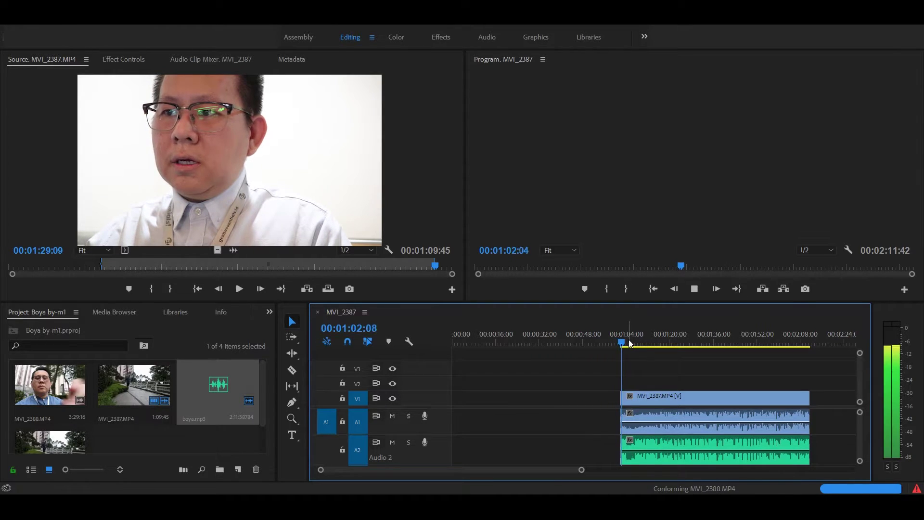
{"action": "key", "text": "space"}
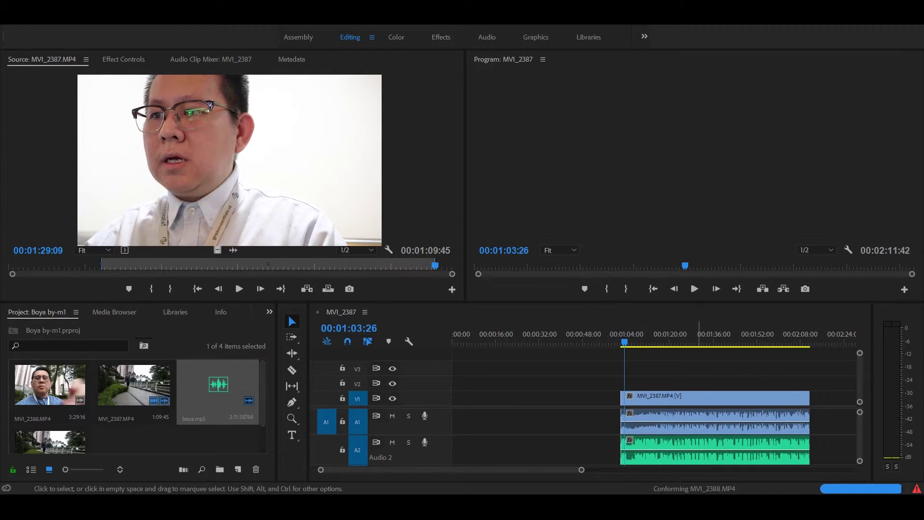
Unlink the MVI_2387.MP4 video from its camera audio on track A1
{"action": "left_click", "coordinate": [699, 428]}
{"action": "key", "text": "z"}
{"action": "left_click", "coordinate": [699, 428]}
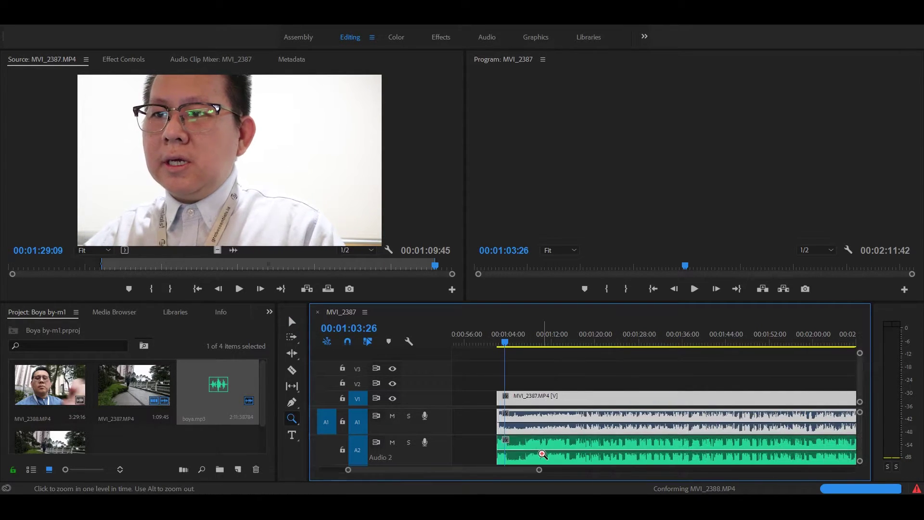
{"action": "key", "text": "v"}
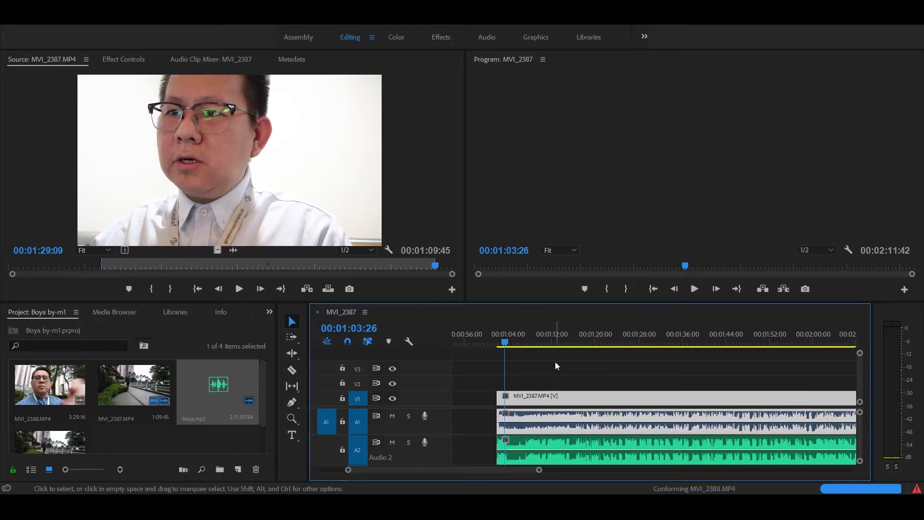
{"action": "left_click", "coordinate": [564, 396]}
{"action": "left_click", "coordinate": [565, 397]}
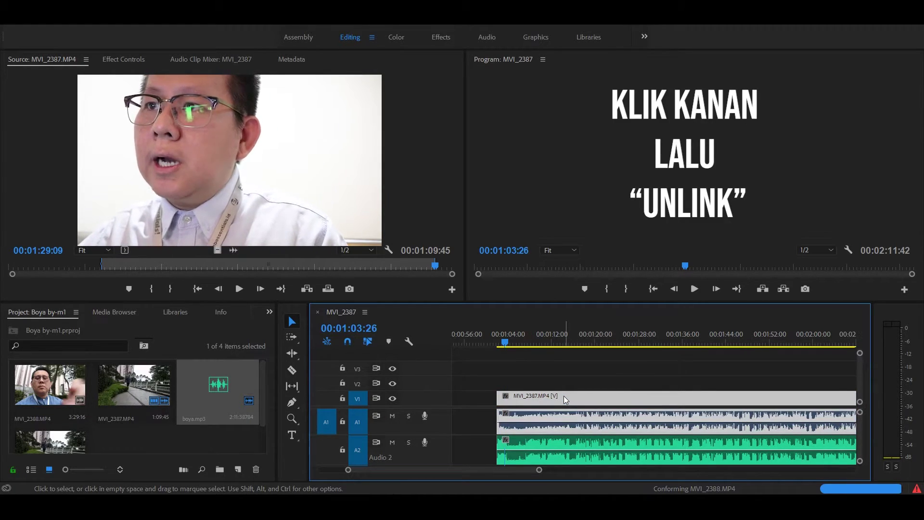
{"action": "key", "text": "ctrl+l"}
{"action": "left_click", "coordinate": [588, 382]}
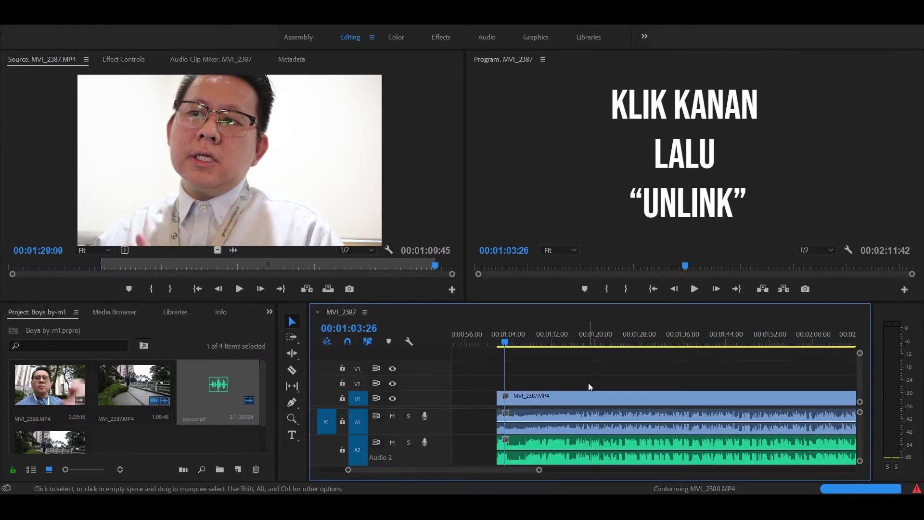
Delete the unlinked camera audio clip from track A1, keeping the video clip on V1
{"action": "left_click", "coordinate": [582, 395]}
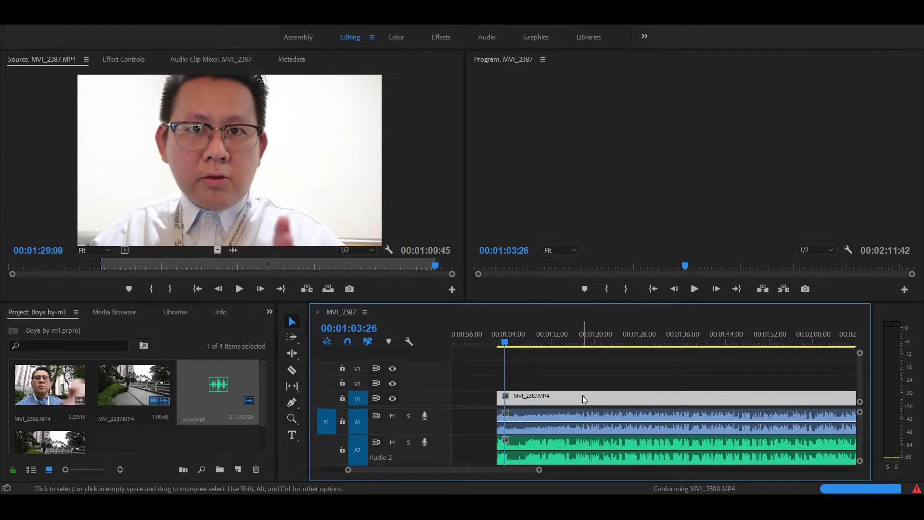
{"action": "left_click", "coordinate": [597, 367]}
{"action": "left_click", "coordinate": [594, 416]}
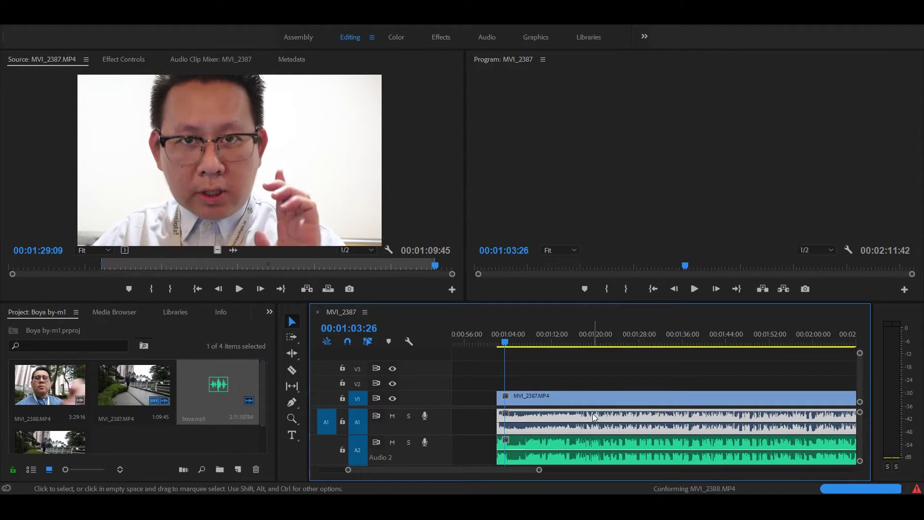
{"action": "key", "text": "Delete"}
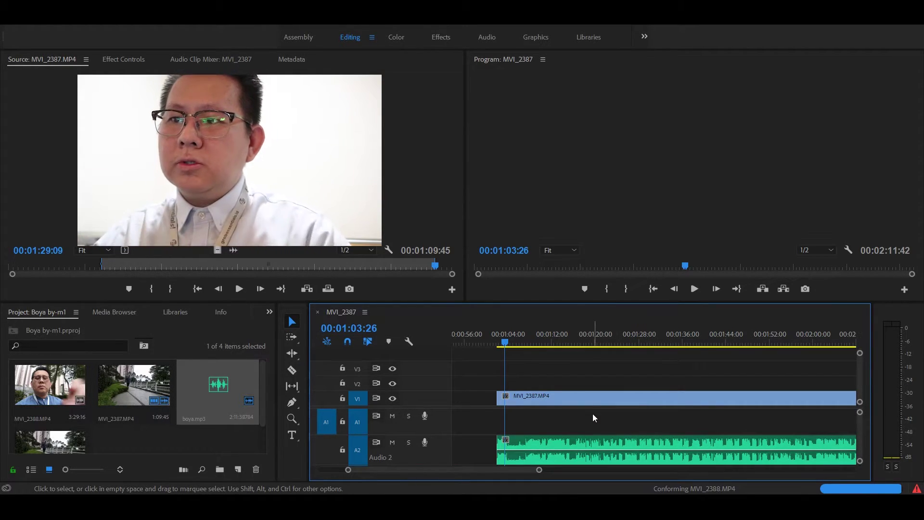
Move the trimmed boya.mp3 clip from track A2 up to A1, directly under the video
{"action": "left_click", "coordinate": [555, 441]}
{"action": "left_click_drag", "start_coordinate": [555, 442], "coordinate": [554, 420]}
{"action": "left_click", "coordinate": [326, 420]}
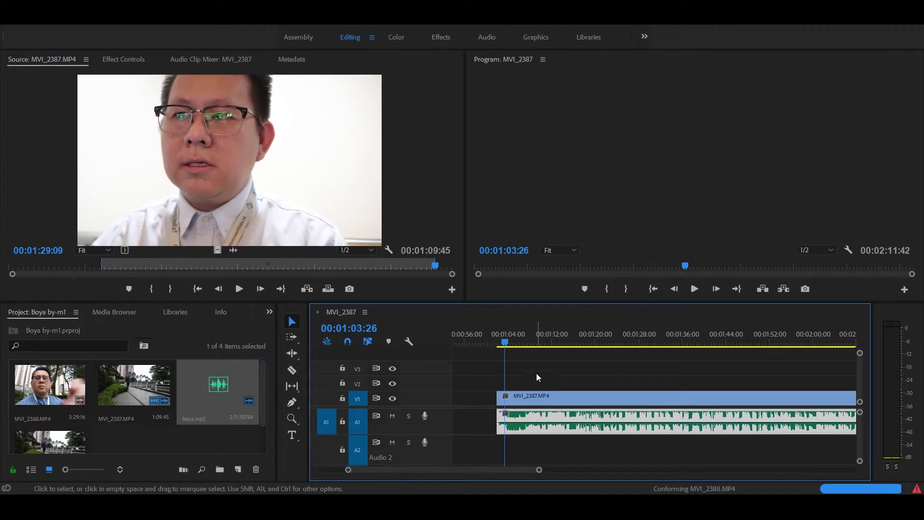
{"action": "left_click", "coordinate": [559, 374]}
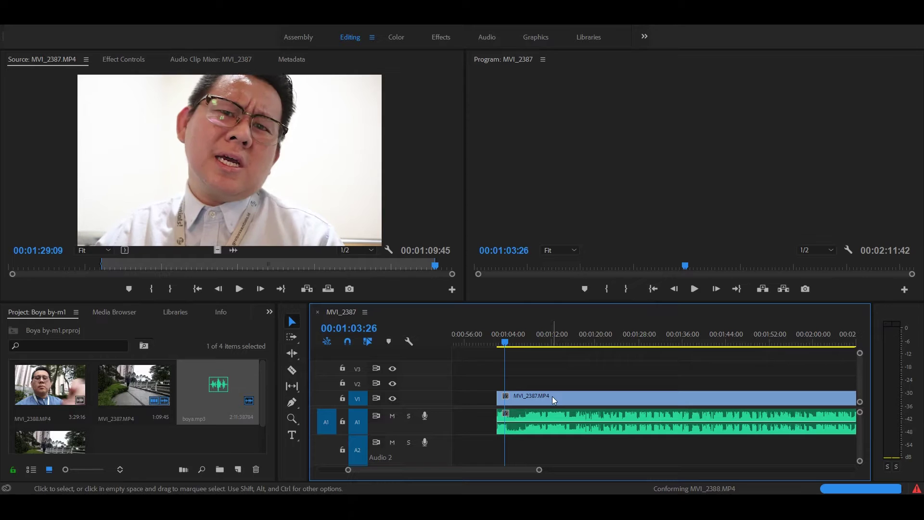
{"action": "left_click", "coordinate": [552, 397]}
{"action": "left_click", "coordinate": [556, 429], "text": "shift"}
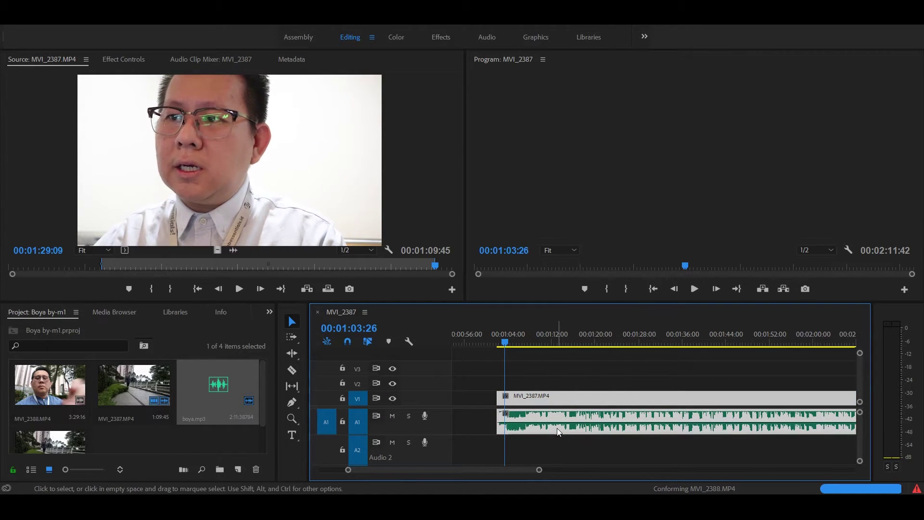
{"action": "left_click", "coordinate": [527, 367]}
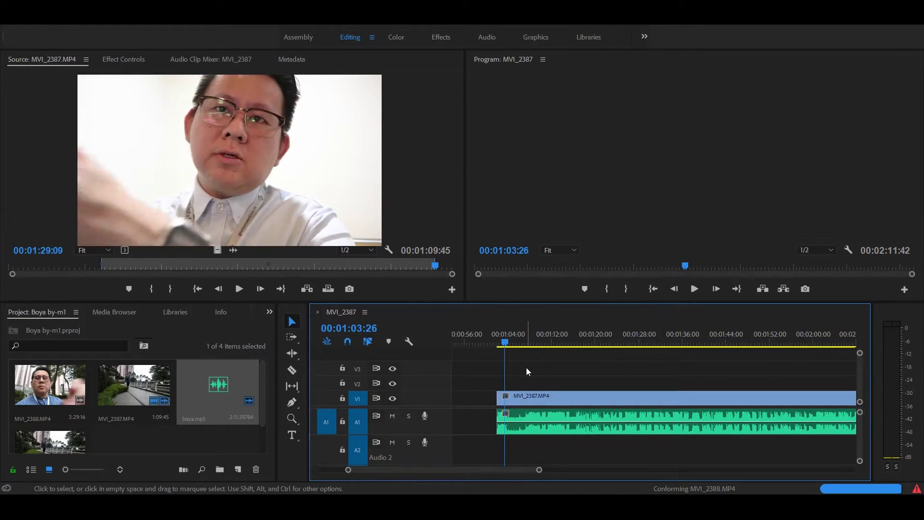